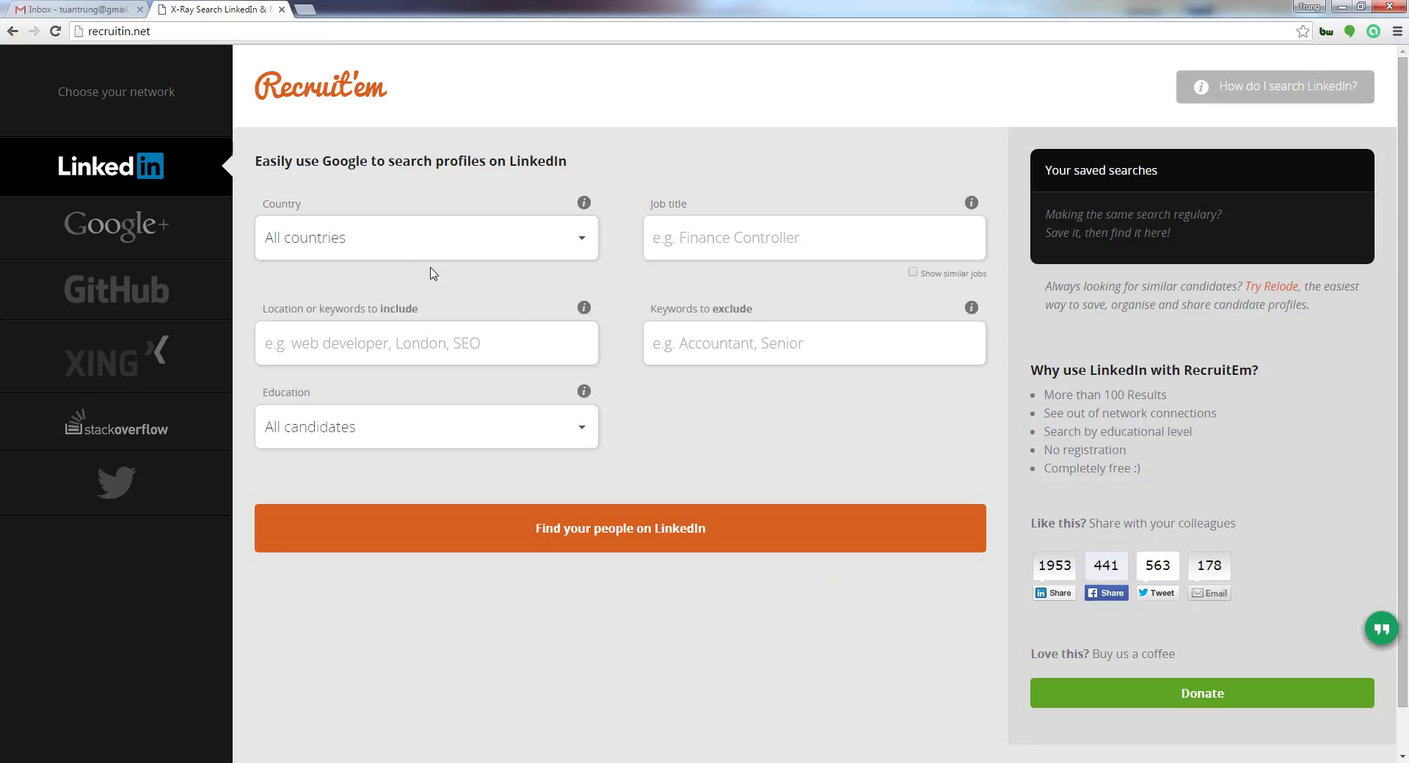
# - Set the country to United States and the job title to 'Project Manager'
pyautogui.click(437, 246)
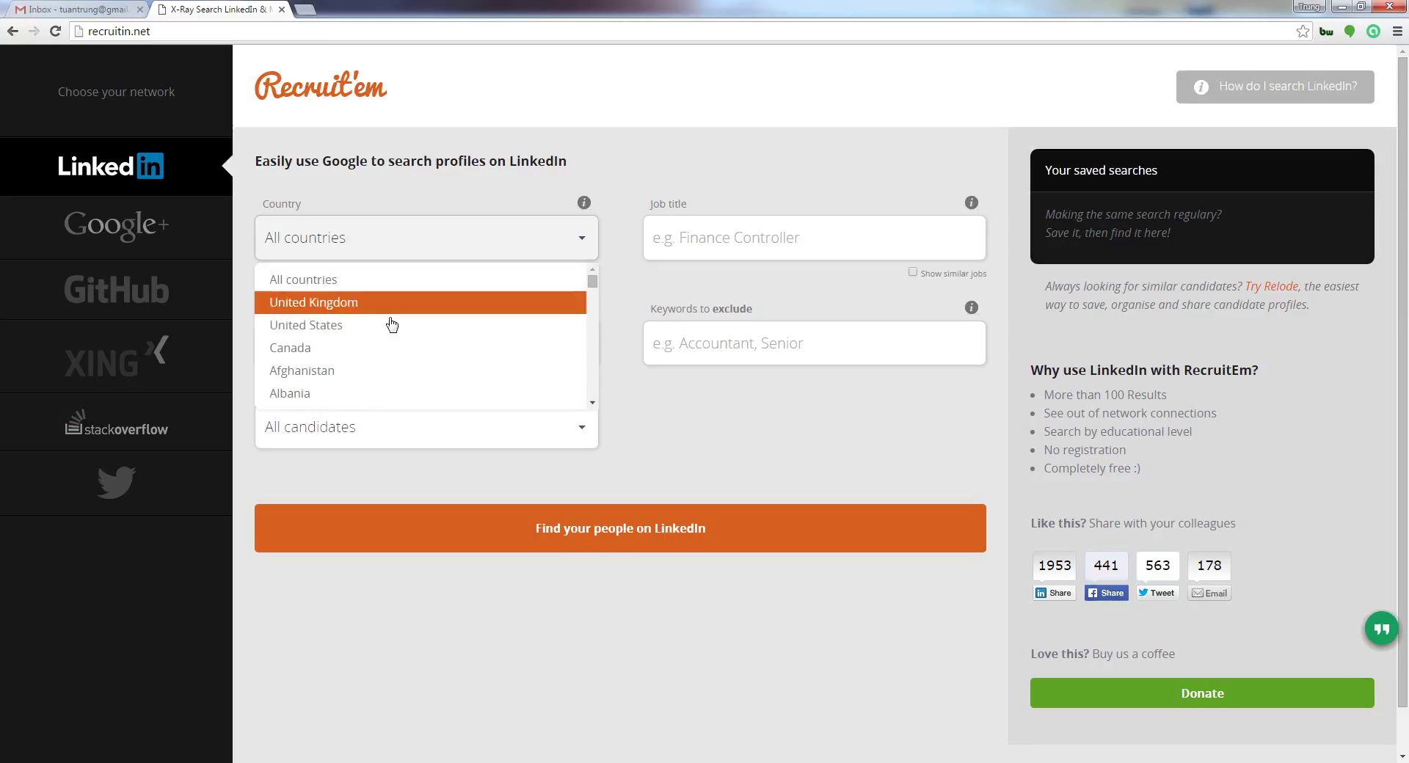
pyautogui.click(390, 326)
pyautogui.click(796, 240)
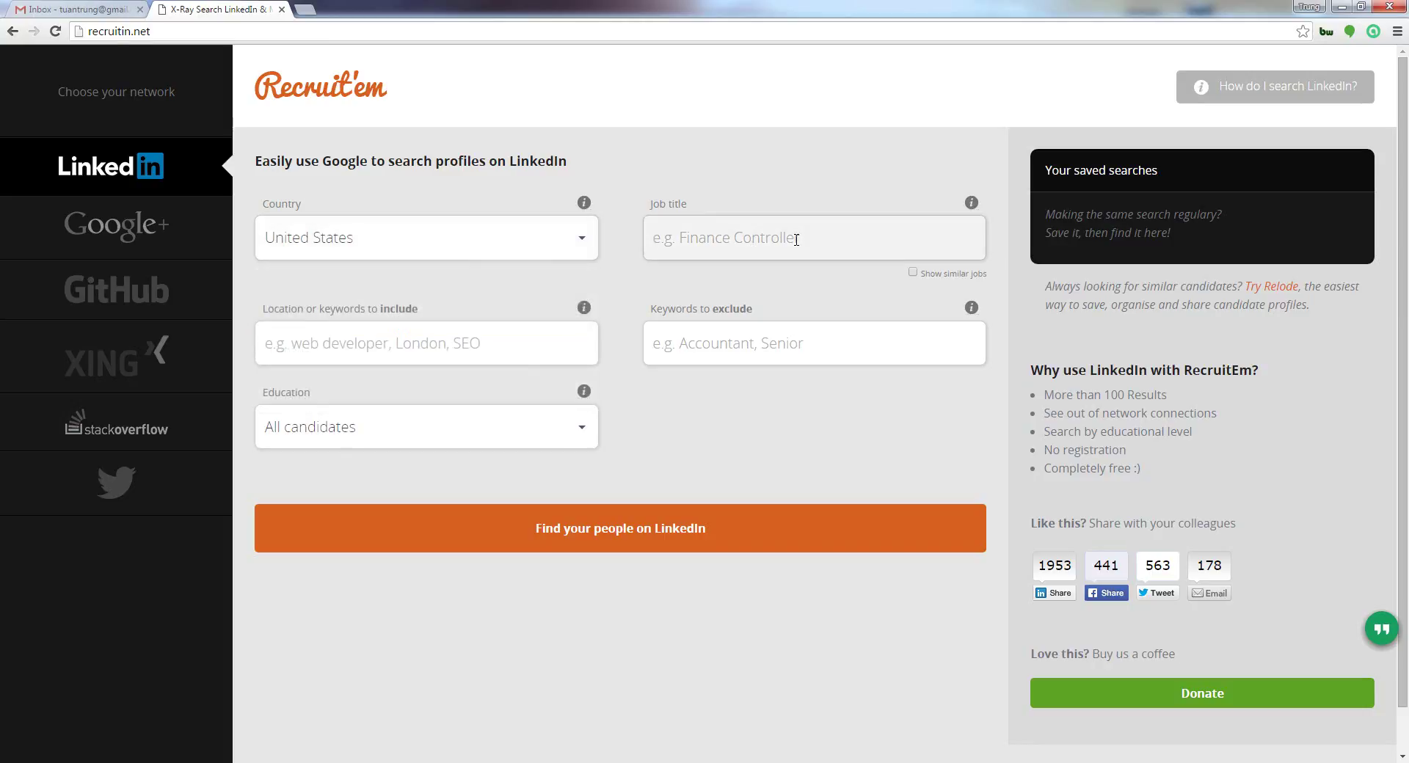
pyautogui.write('Program')
pyautogui.press('BackSpace')
pyautogui.press('BackSpace')
pyautogui.press('BackSpace')
pyautogui.press('BackSpace')
pyautogui.write('ject')
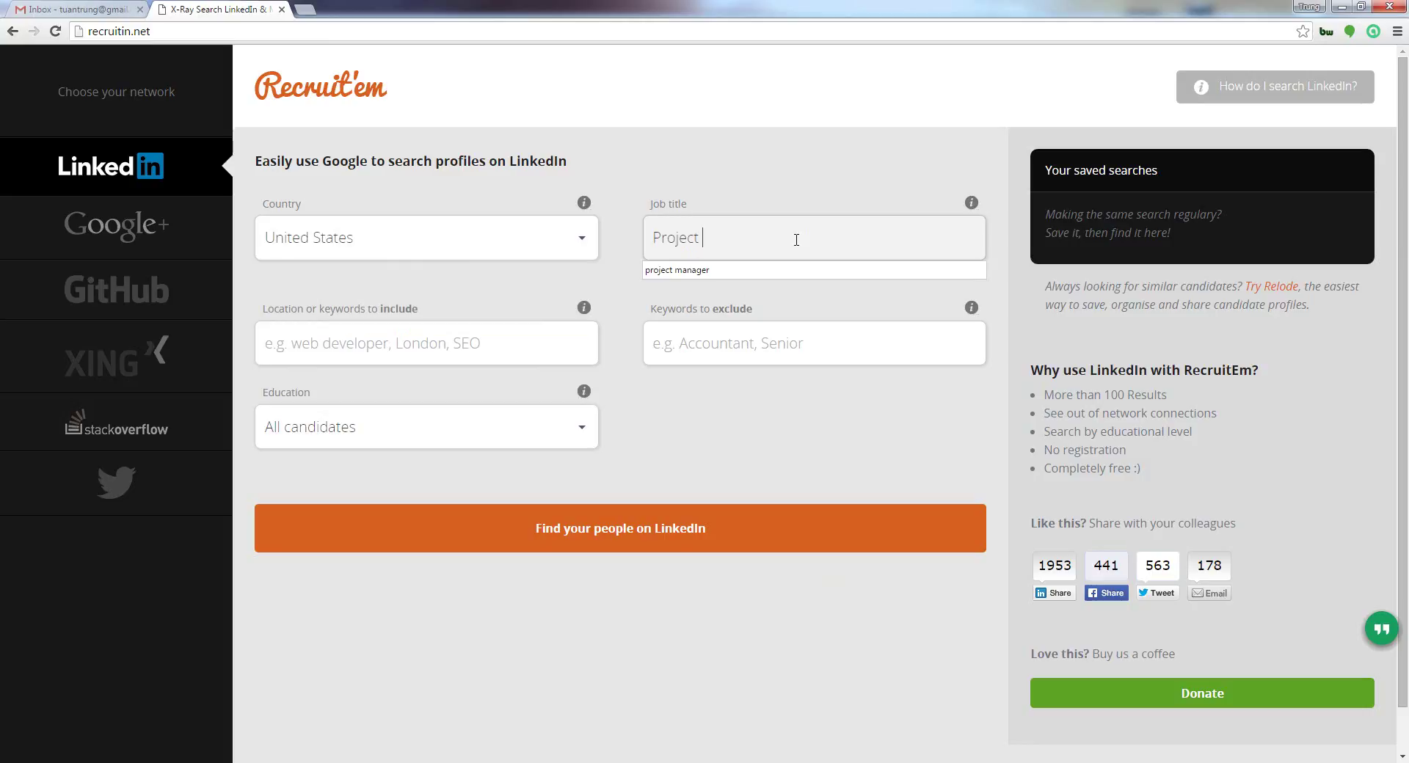
pyautogui.write(' Manager')
# - Limit education to Degree and run the LinkedIn search on Google
pyautogui.click(434, 427)
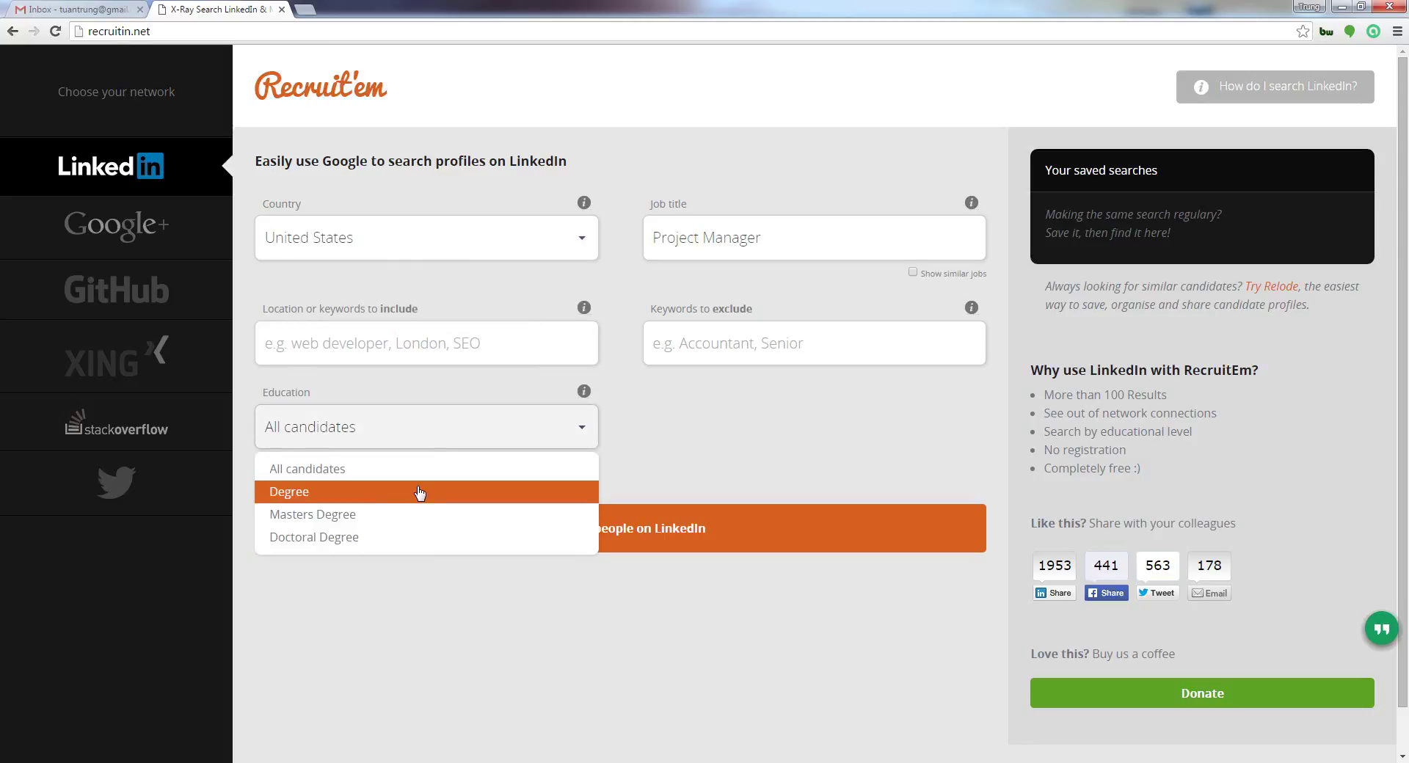
pyautogui.click(417, 494)
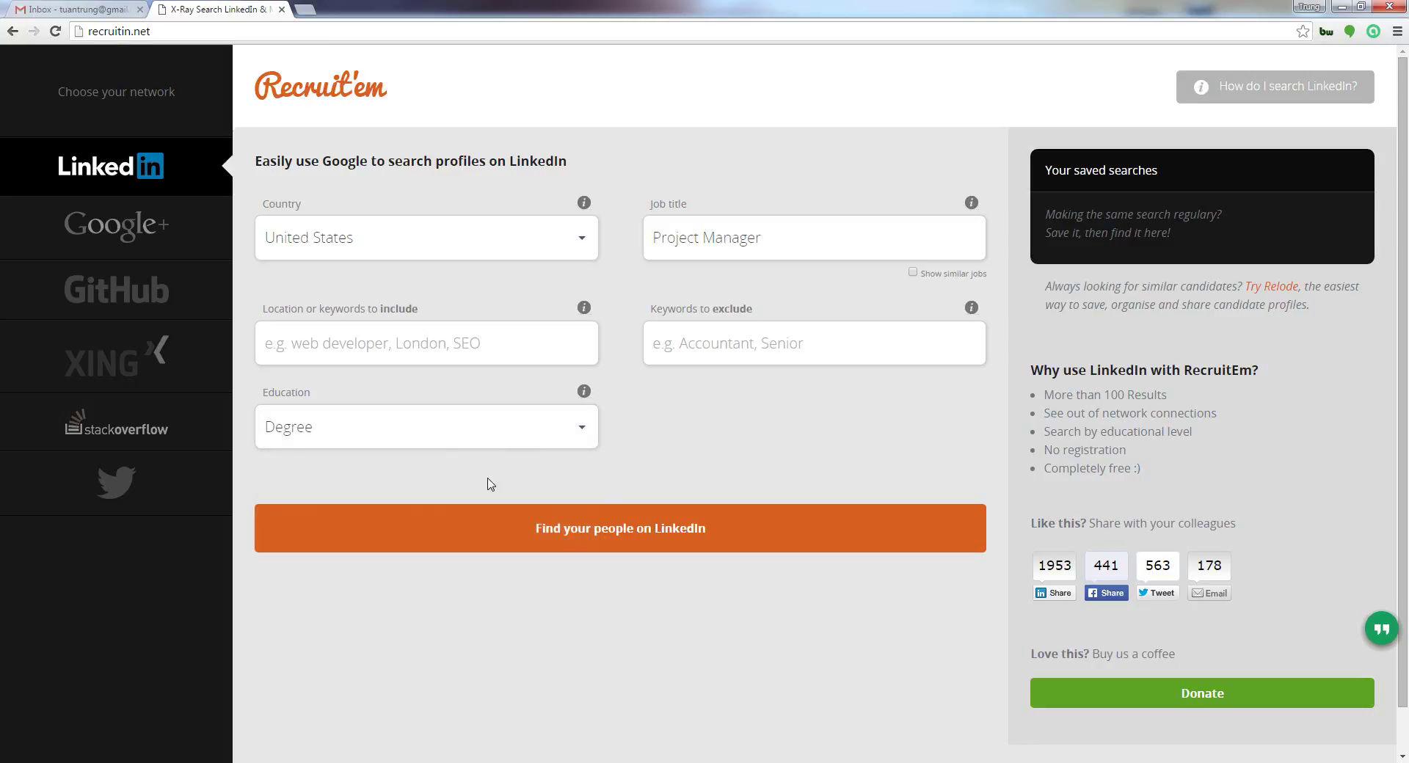
pyautogui.click(634, 525)
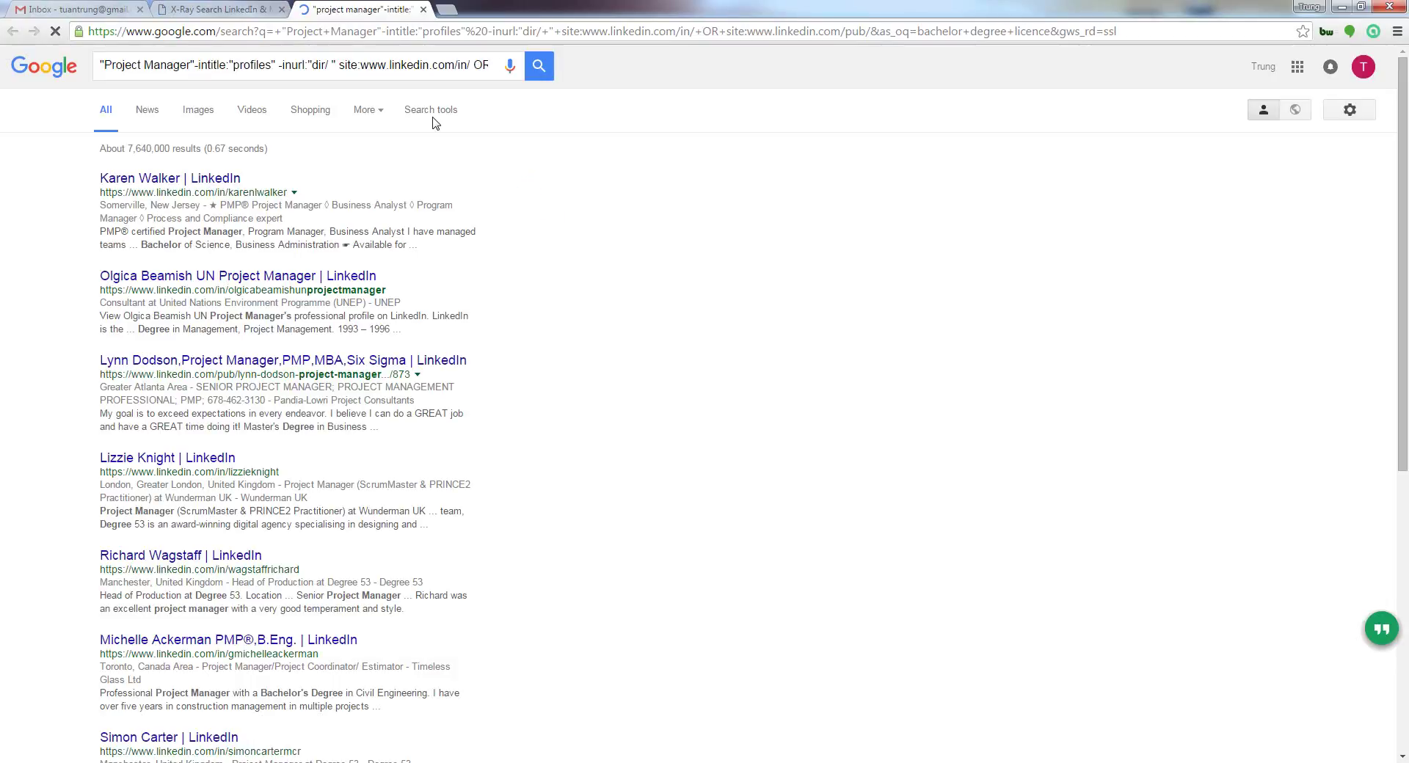
# - Copy the full URL of the Google X-ray results page
pyautogui.click(470, 33)
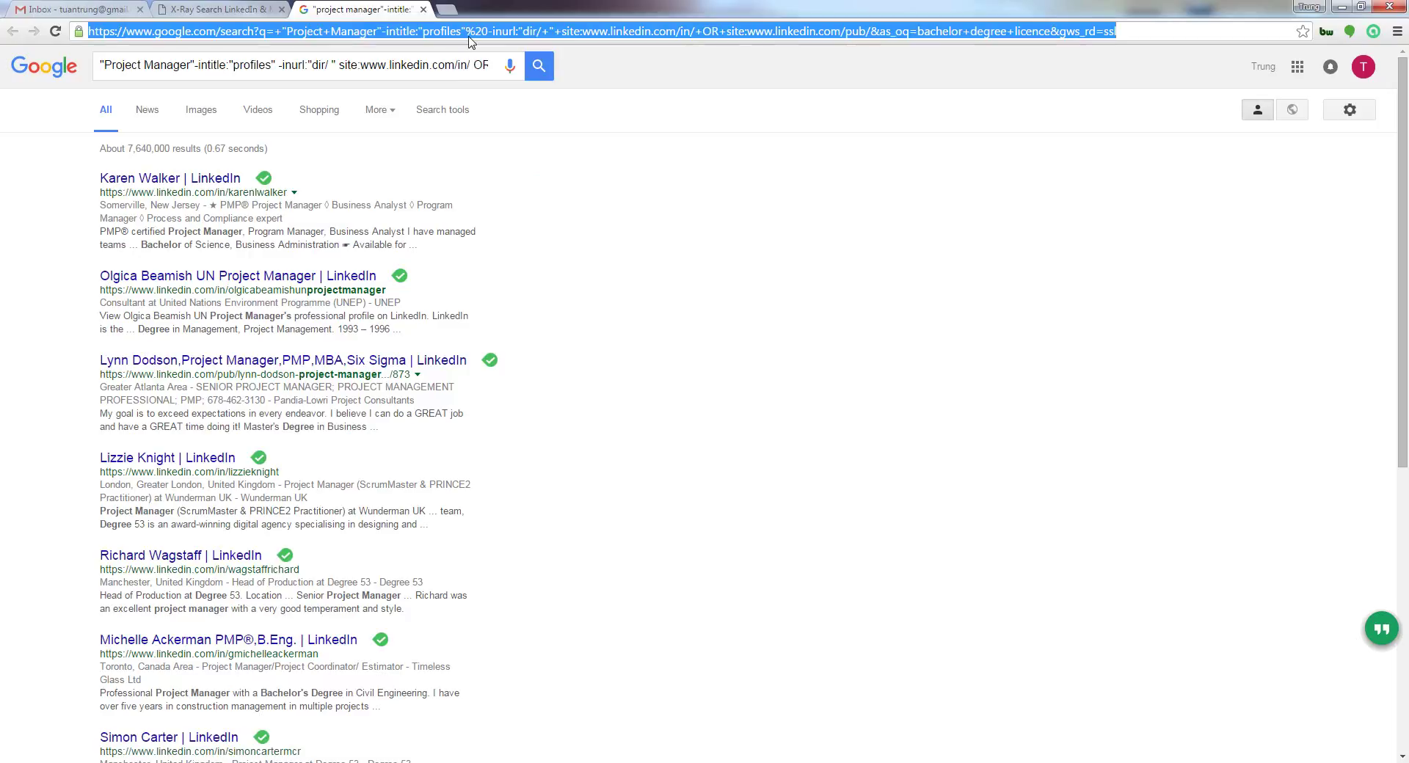
pyautogui.rightClick(470, 40)
pyautogui.click(498, 92)
# - Start the run batch file from the bin folder and move its command window right
pyautogui.hotkey('alt', 'Tab')
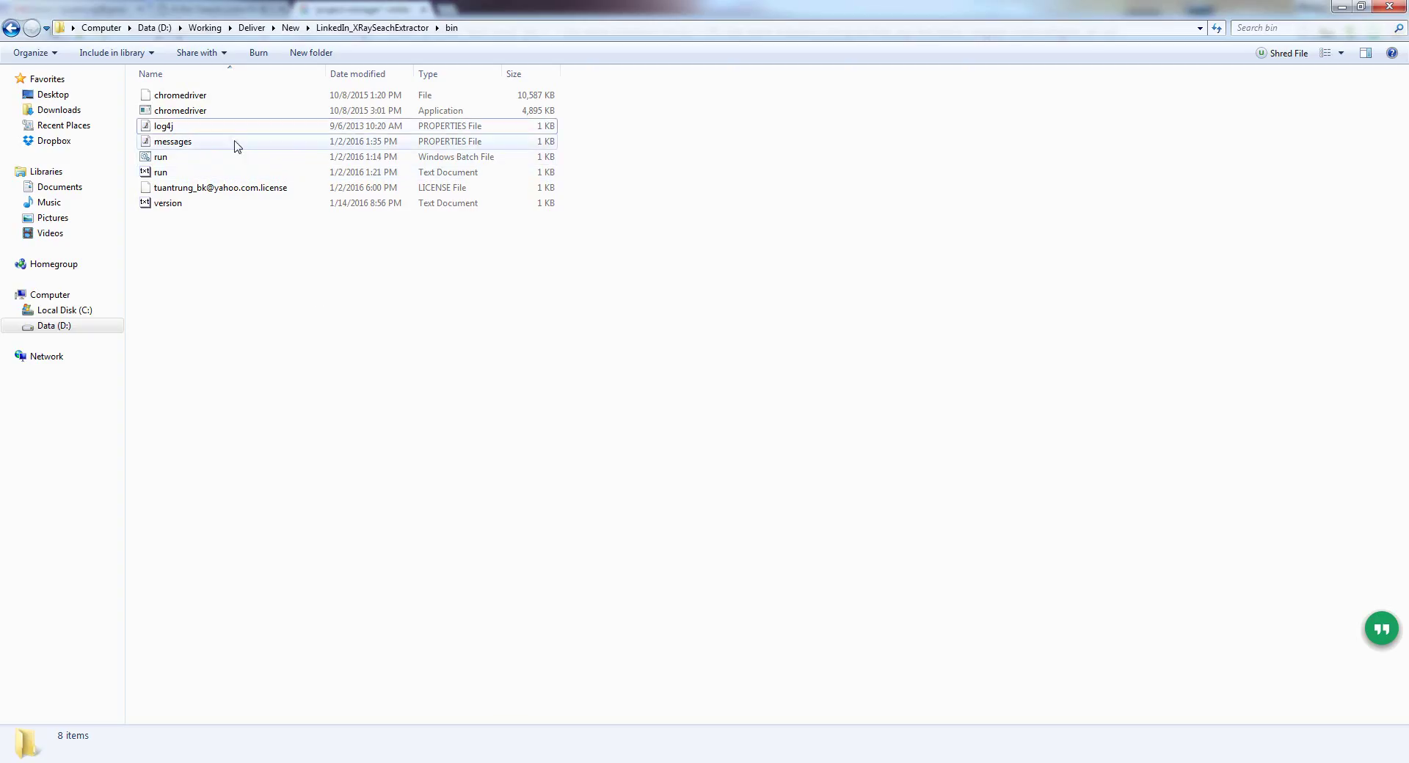
pyautogui.doubleClick(218, 157)
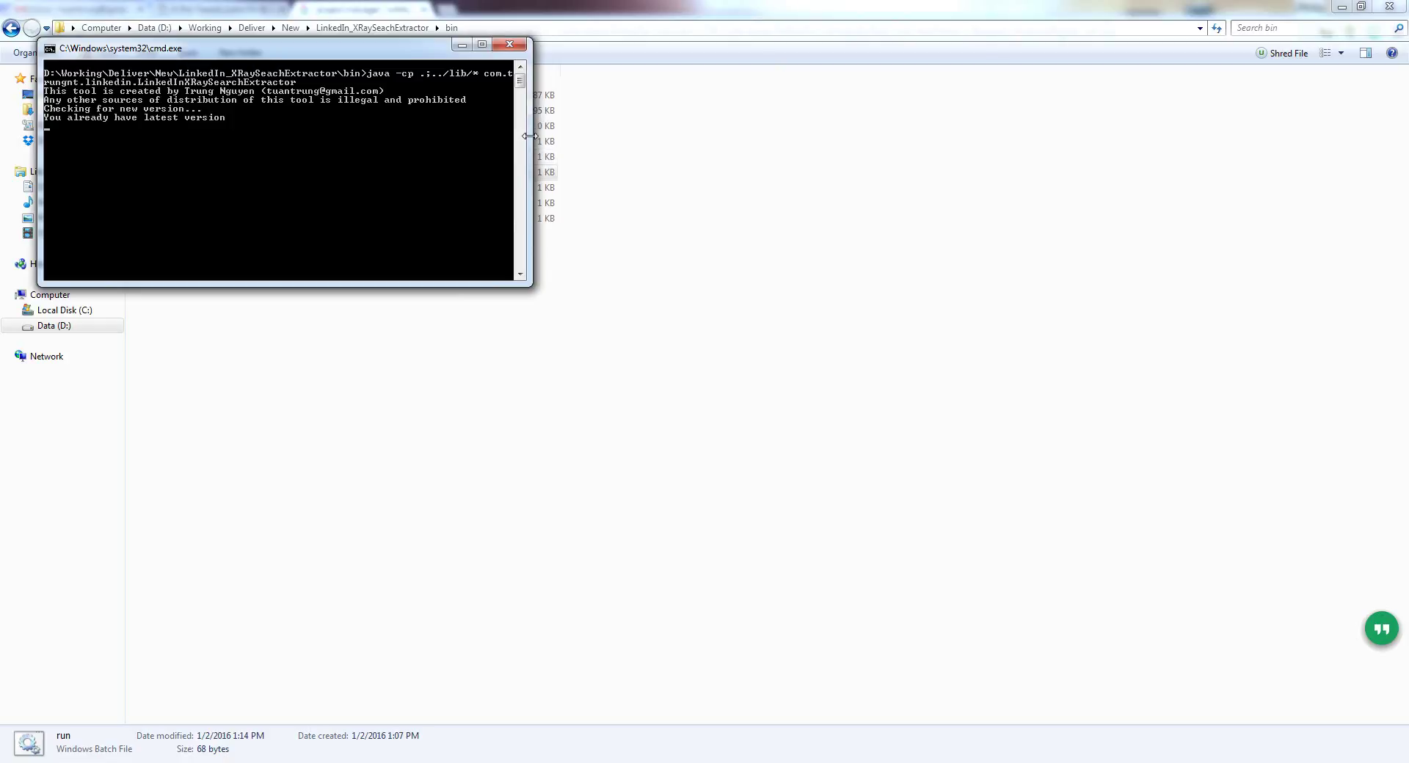
pyautogui.moveTo(287, 52)
pyautogui.mouseDown()
pyautogui.moveTo(1027, 247)
pyautogui.moveTo(1063, 277)
pyautogui.mouseUp()
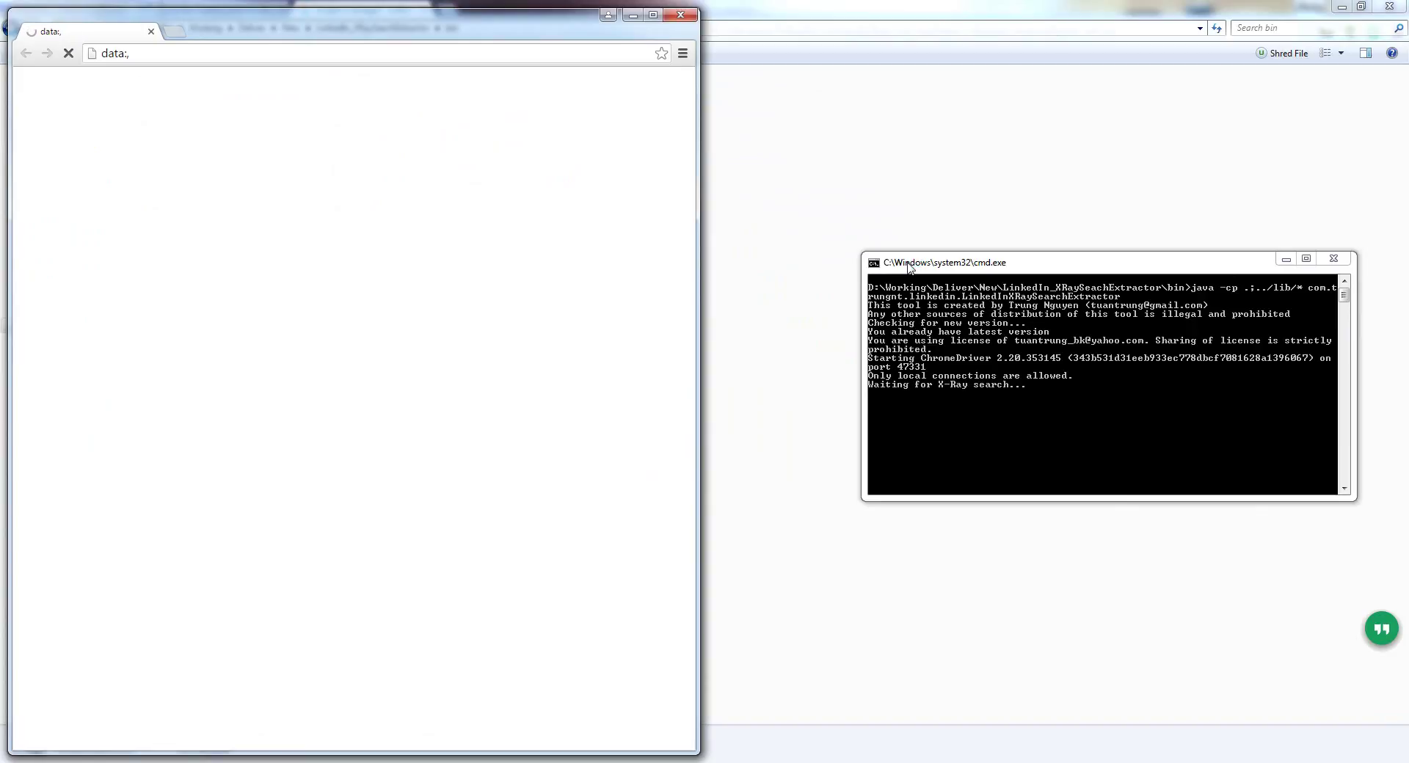
# - Paste and load the copied X-ray search URL in the extractor's Chrome window
pyautogui.rightClick(254, 52)
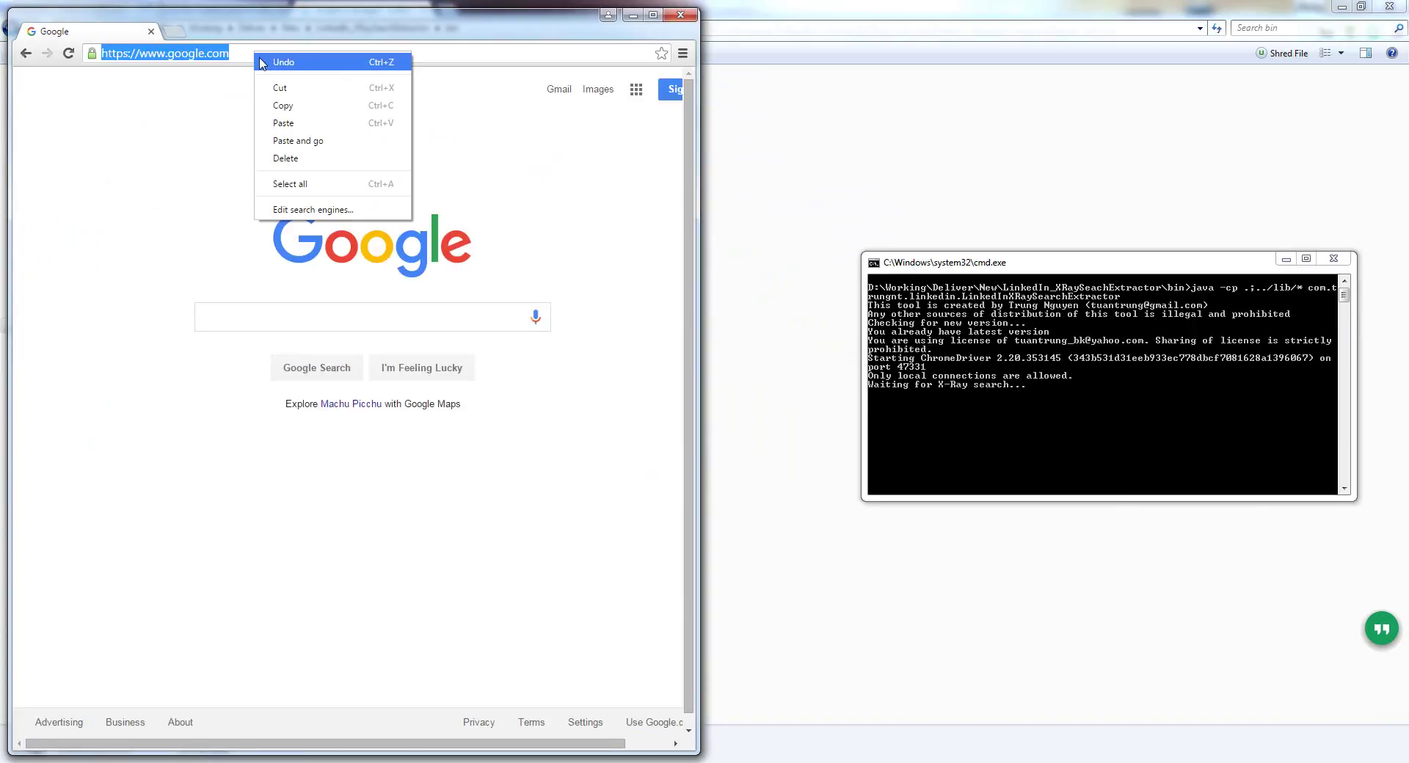
pyautogui.click(311, 141)
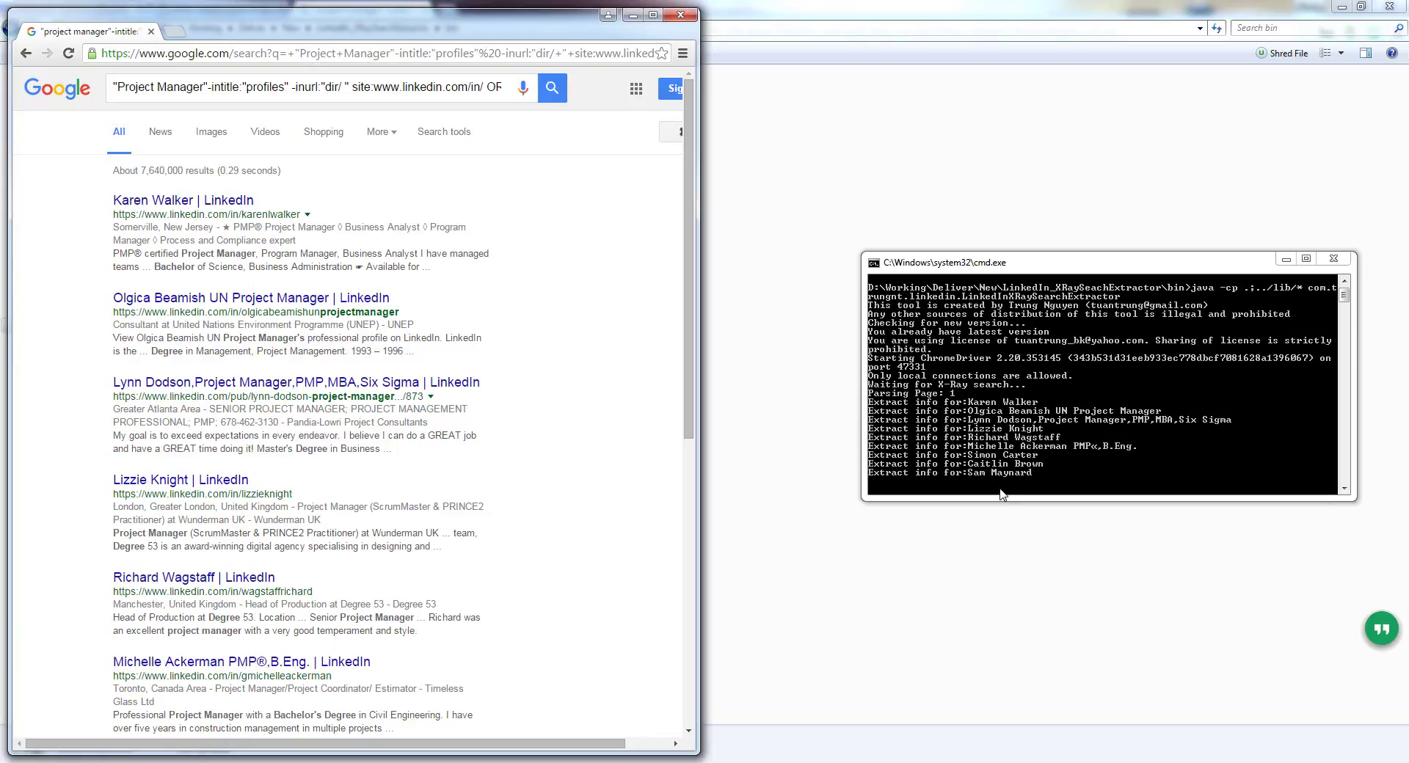
# - Enlarge the command window to watch extraction through page 3, then close it
pyautogui.moveTo(988, 502); pyautogui.dragTo(989, 640)
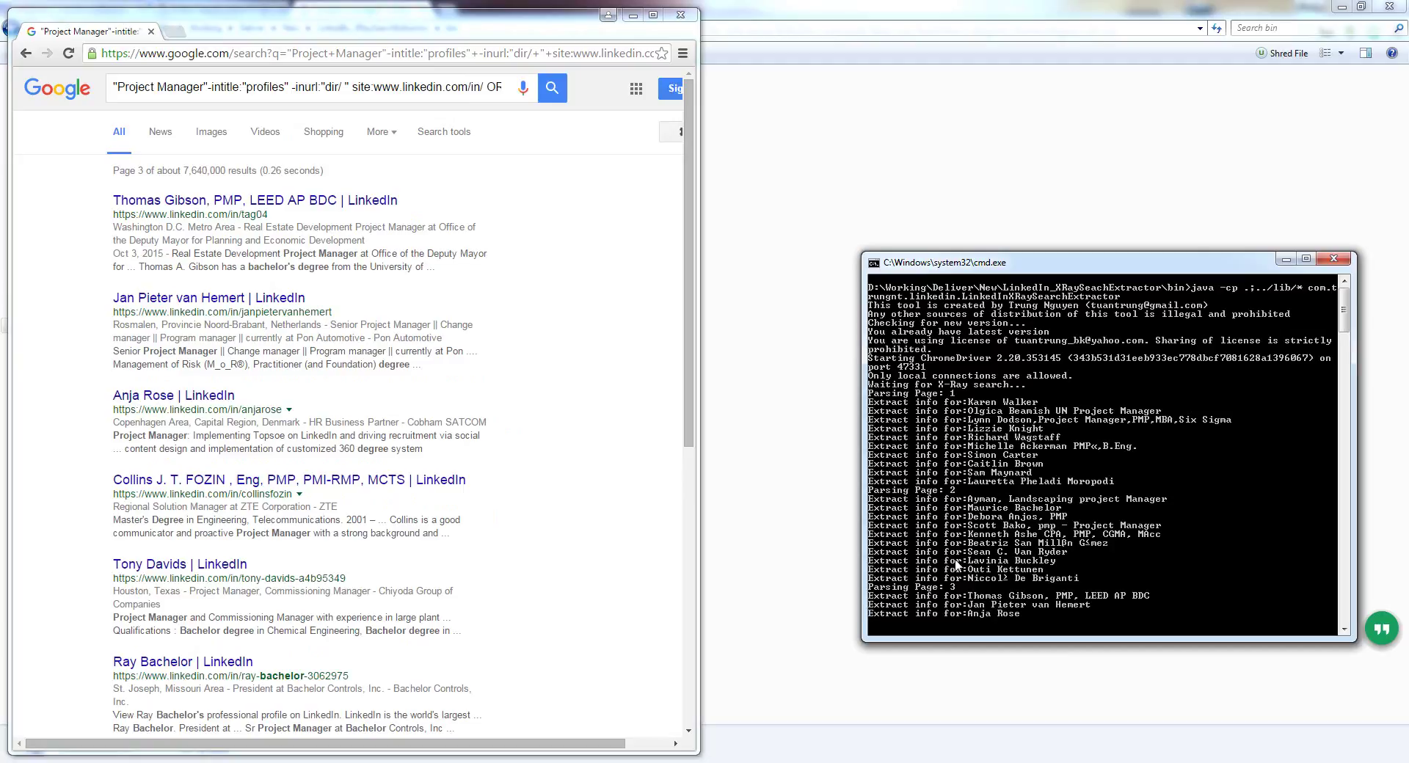
pyautogui.click(1337, 259)
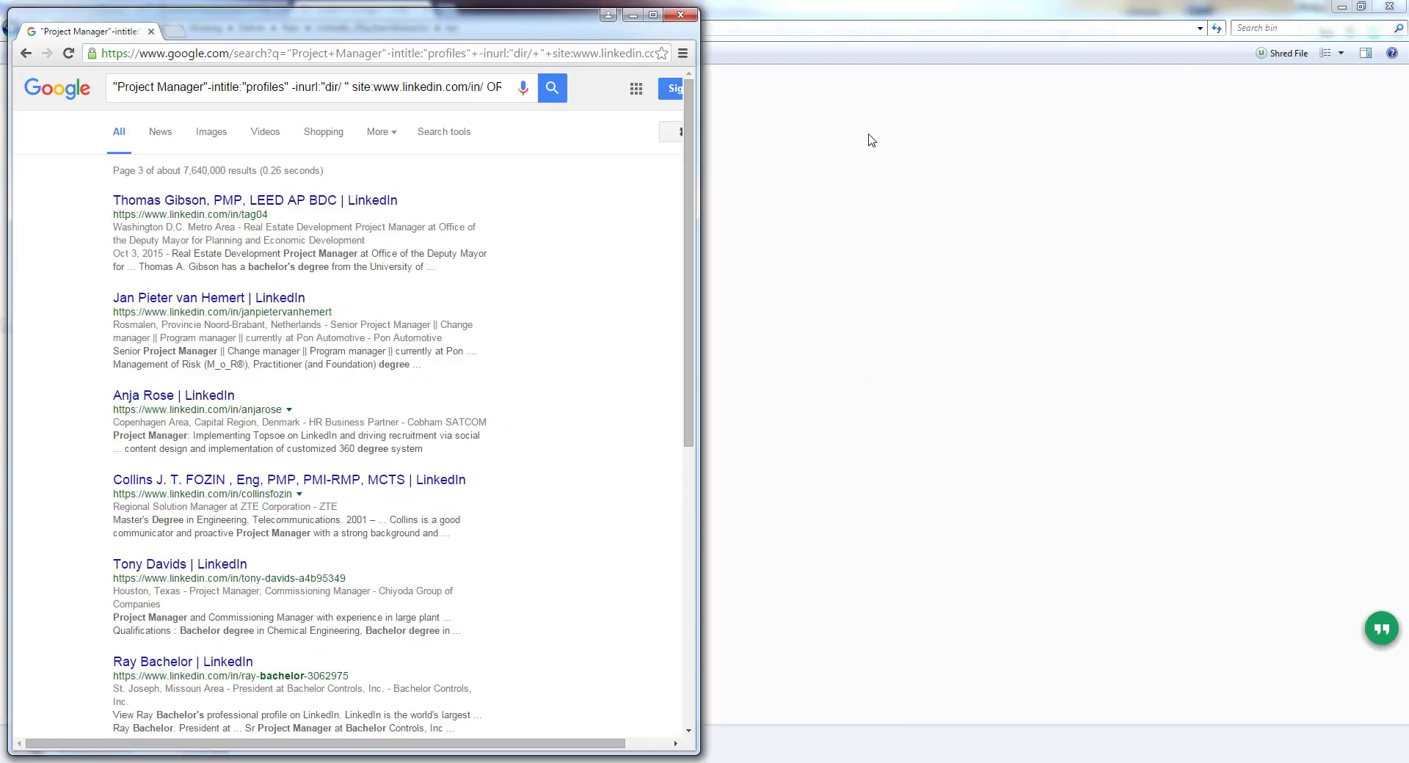
# - Close the extractor's Chrome window and open xray.csv from the bin folder
pyautogui.click(633, 15)
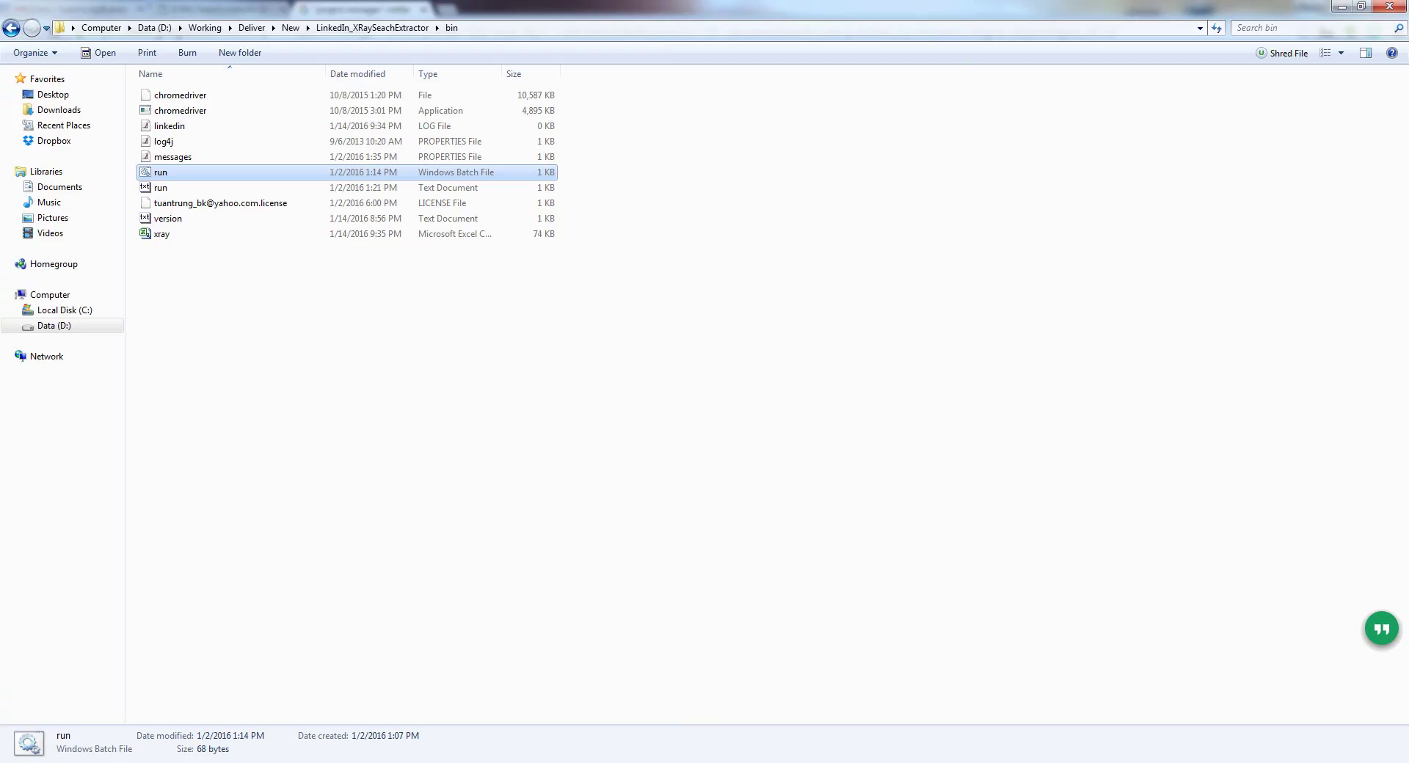
pyautogui.doubleClick(200, 236)
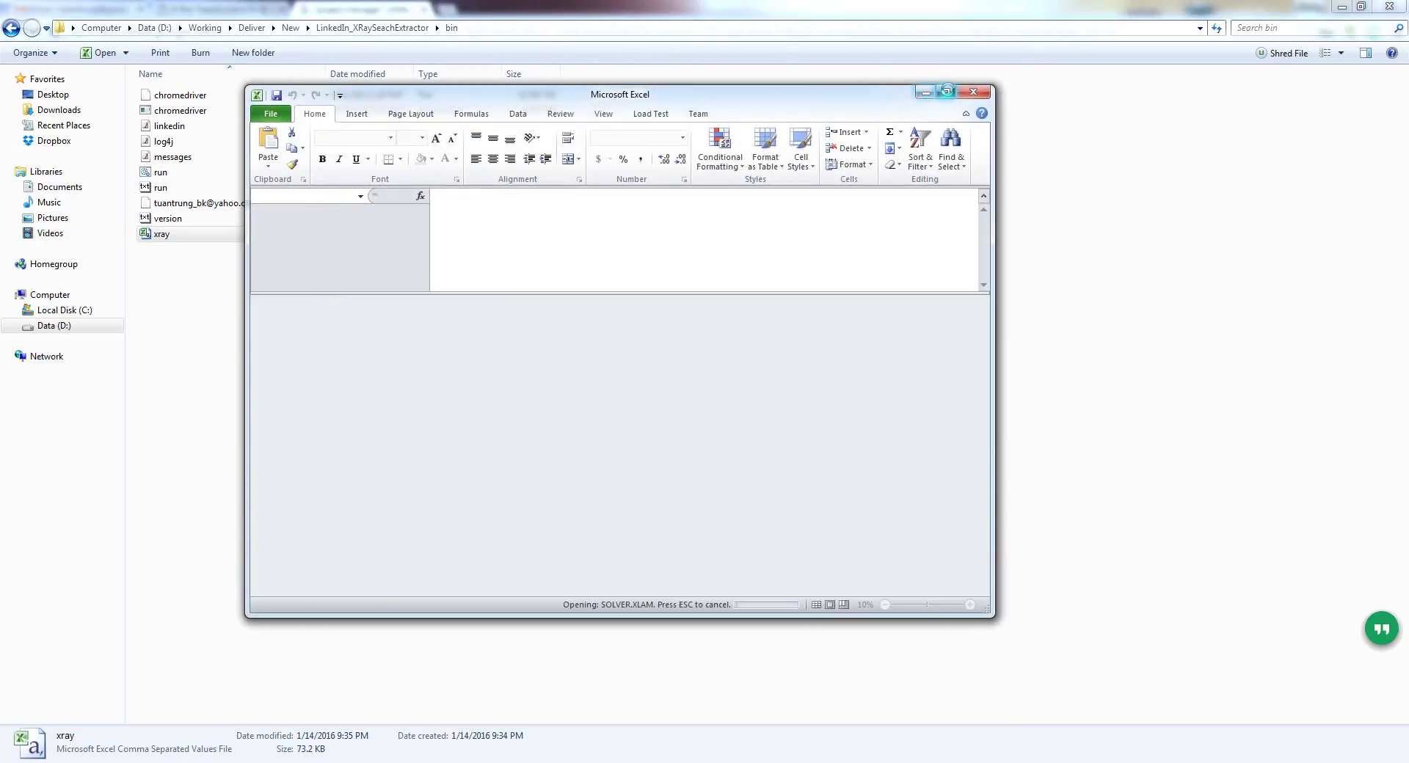
# - Maximize Excel and widen columns A, B, Headline, Location and Position #1
pyautogui.click(947, 93)
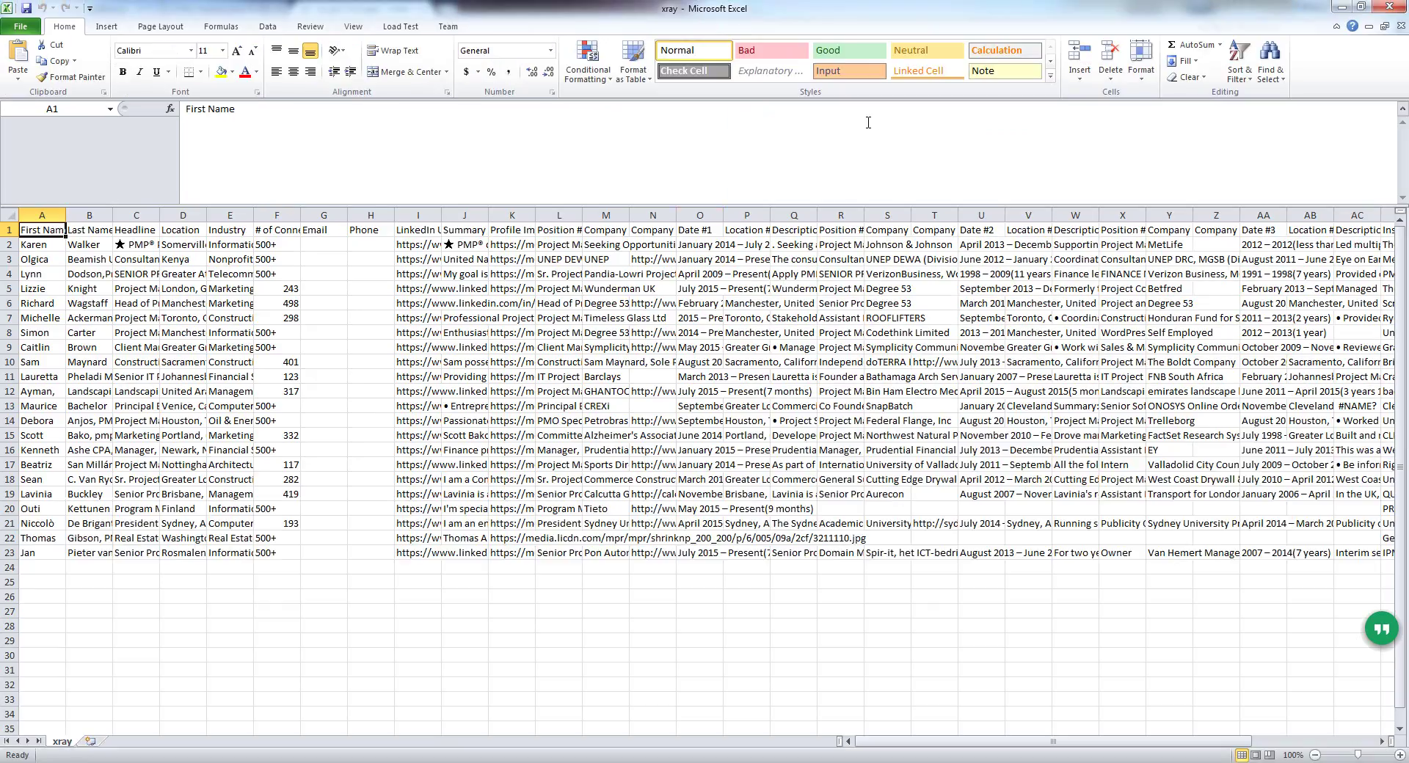
pyautogui.doubleClick(65, 217)
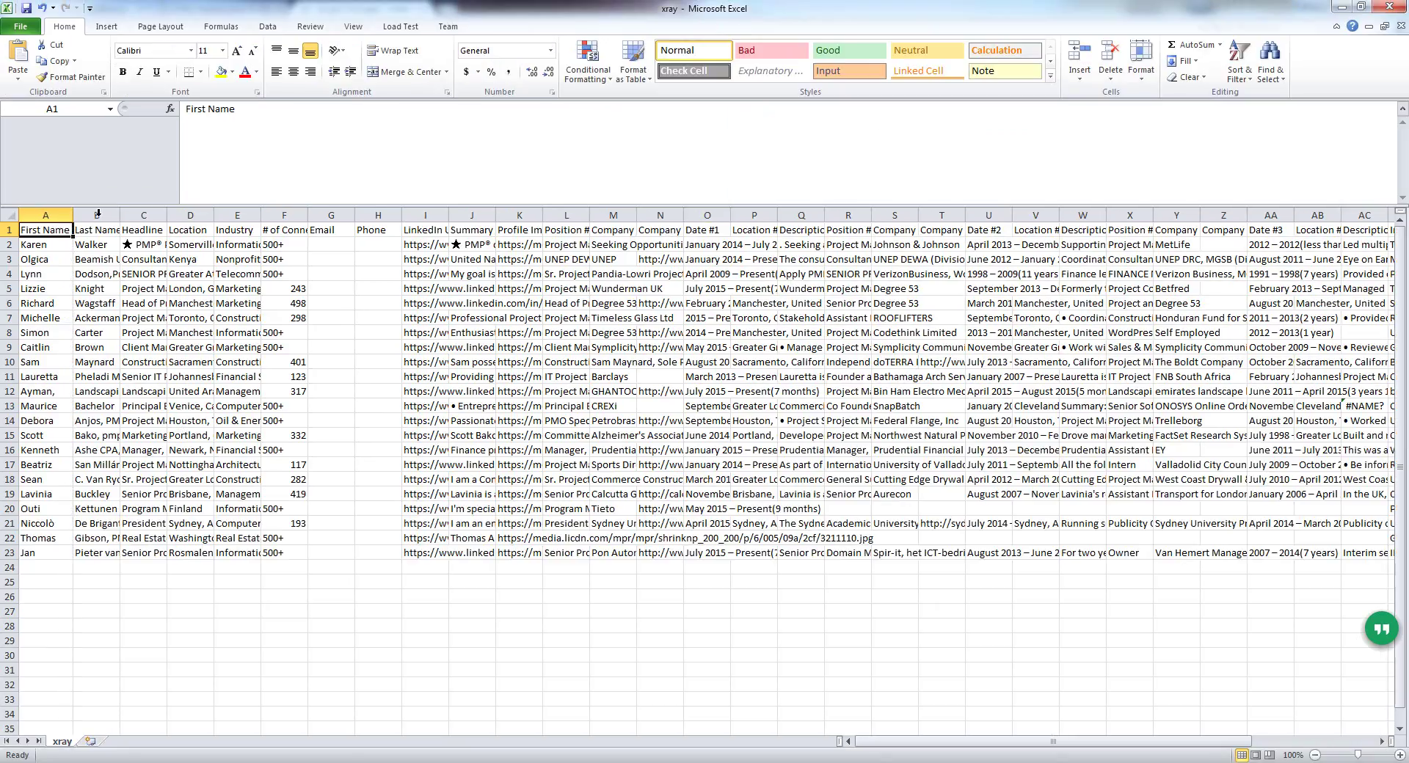
pyautogui.doubleClick(119, 215)
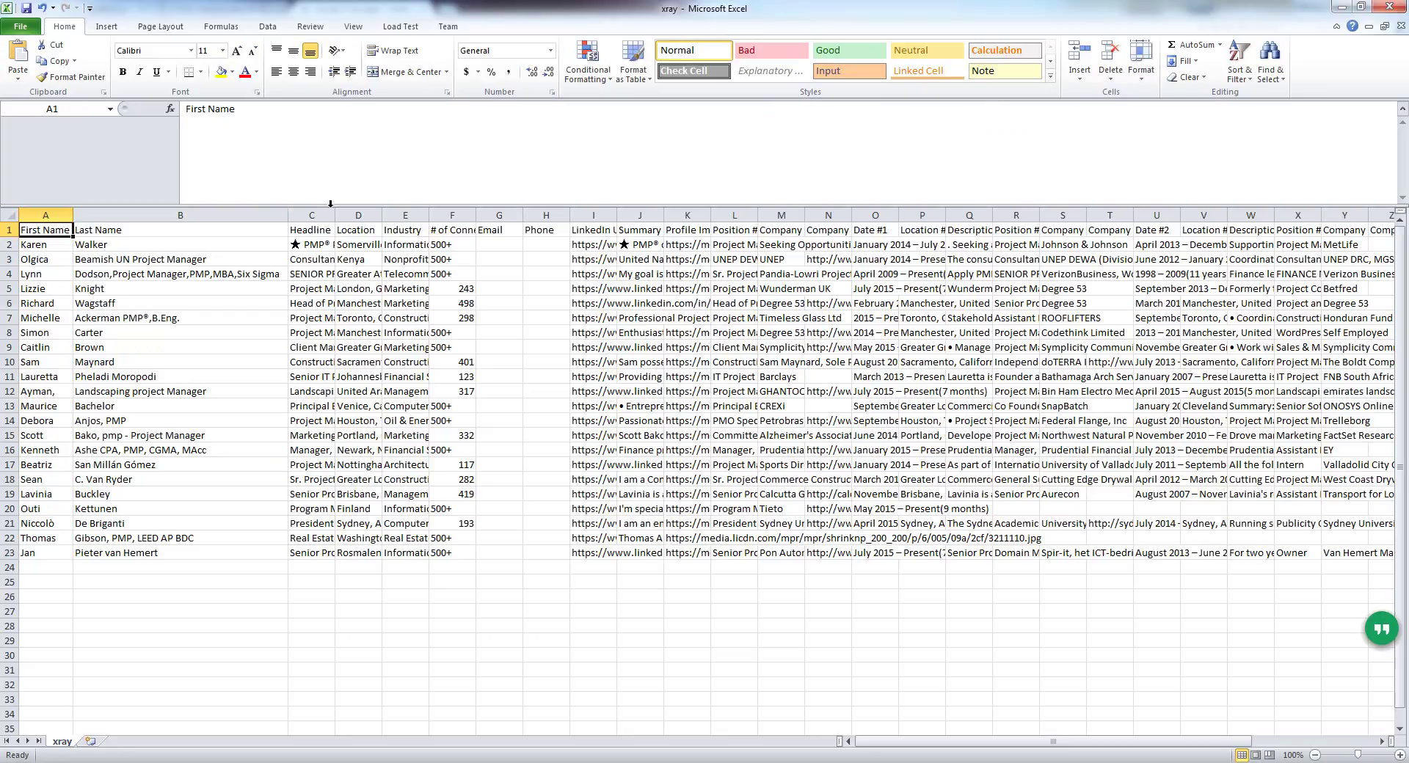
pyautogui.moveTo(335, 215); pyautogui.dragTo(391, 215)
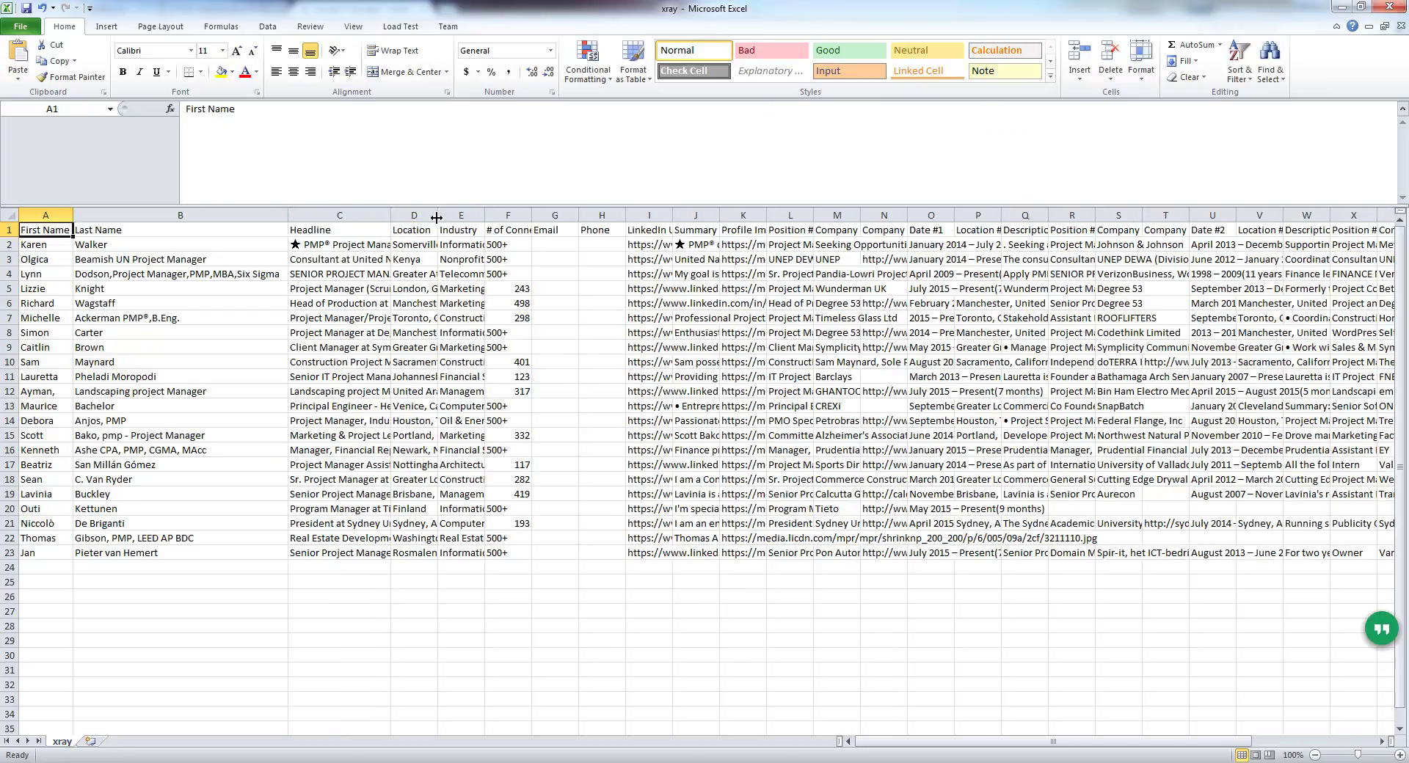
pyautogui.doubleClick(437, 215)
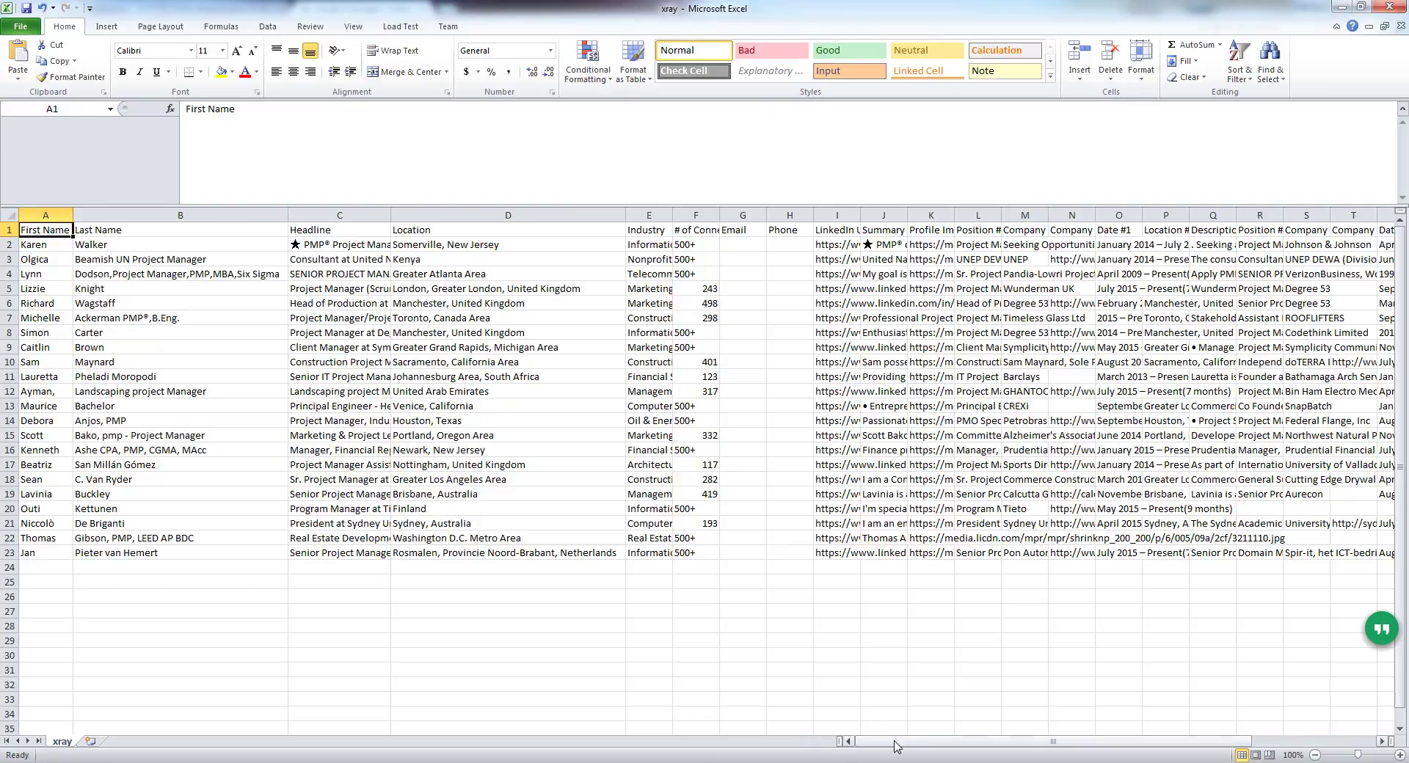
pyautogui.moveTo(875, 741); pyautogui.dragTo(921, 740)
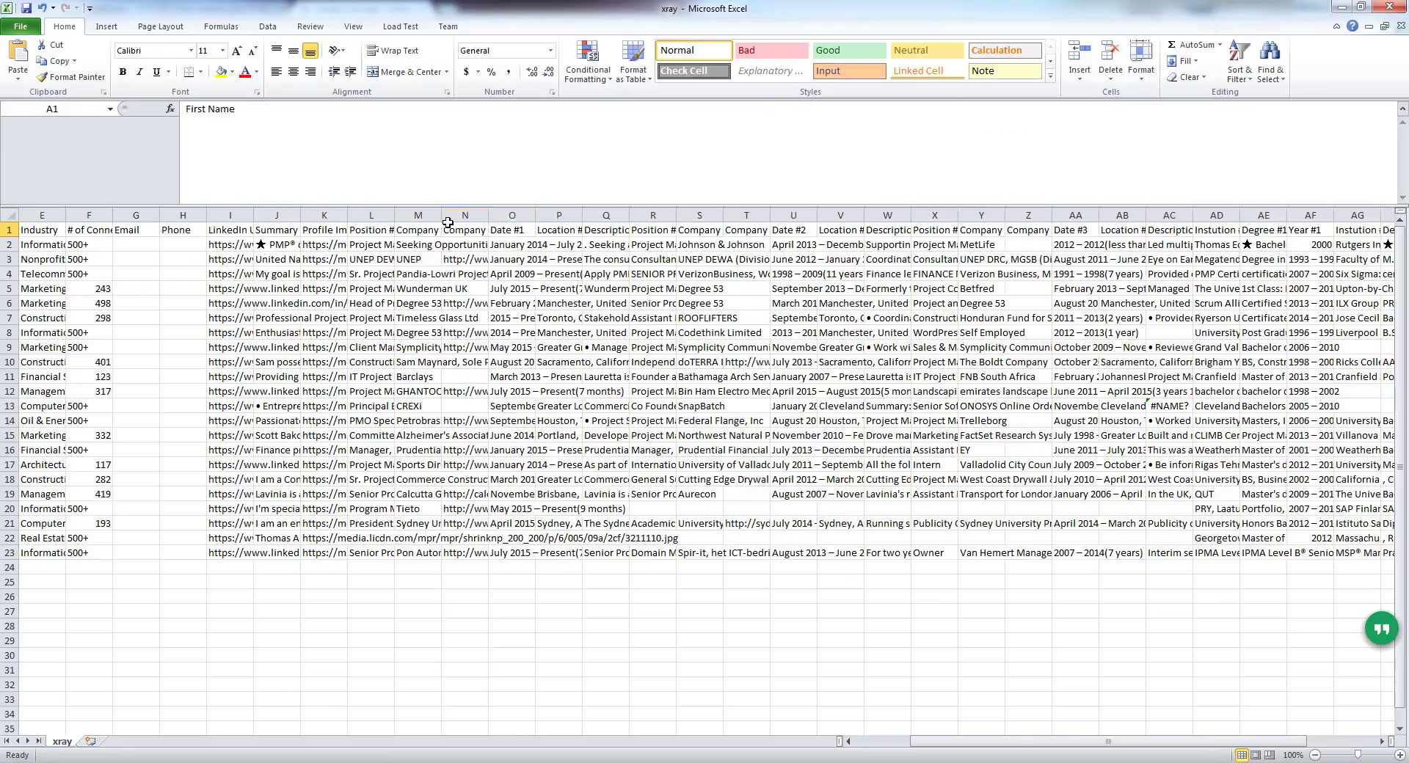
pyautogui.moveTo(398, 214); pyautogui.dragTo(746, 213)
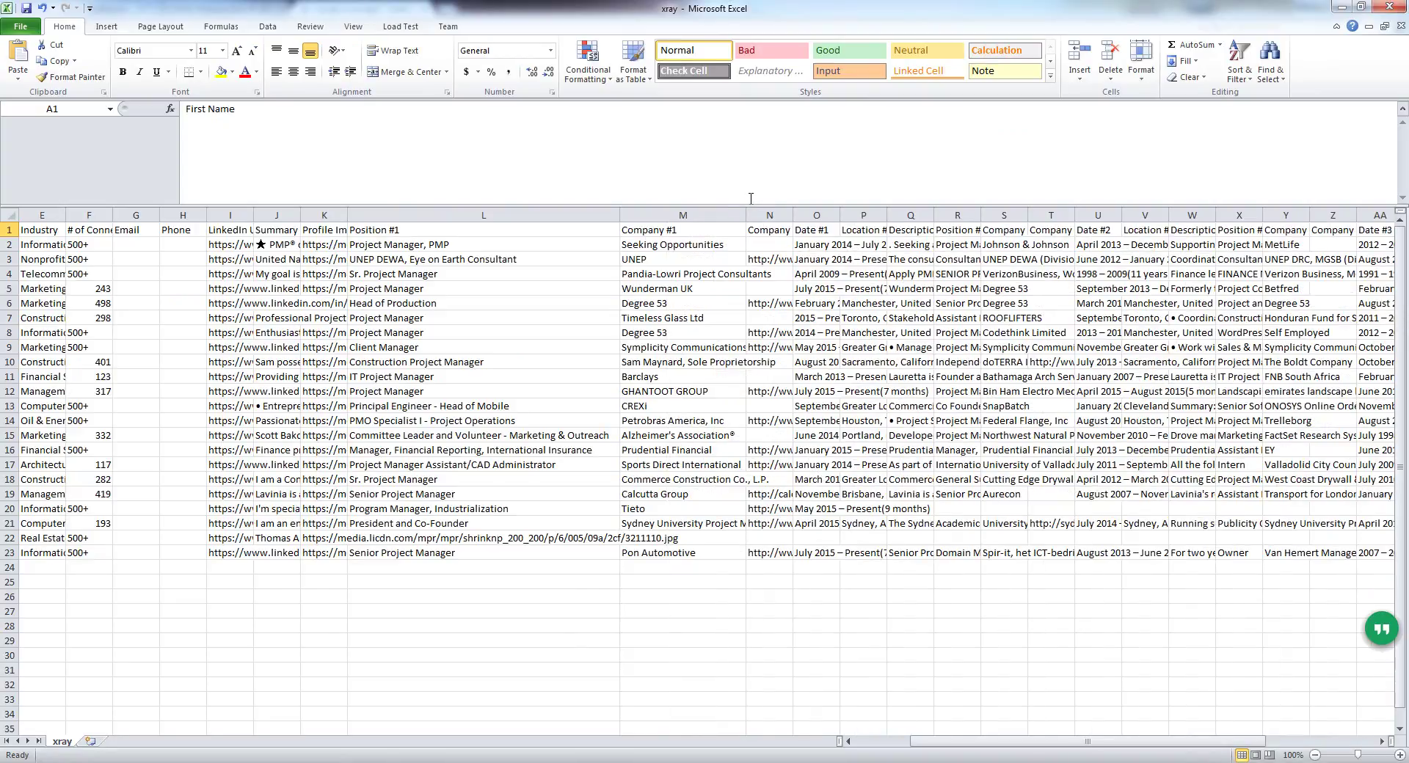
# - Widen the Company #1 columns, scroll back to column A, and close xray.csv
pyautogui.doubleClick(793, 214)
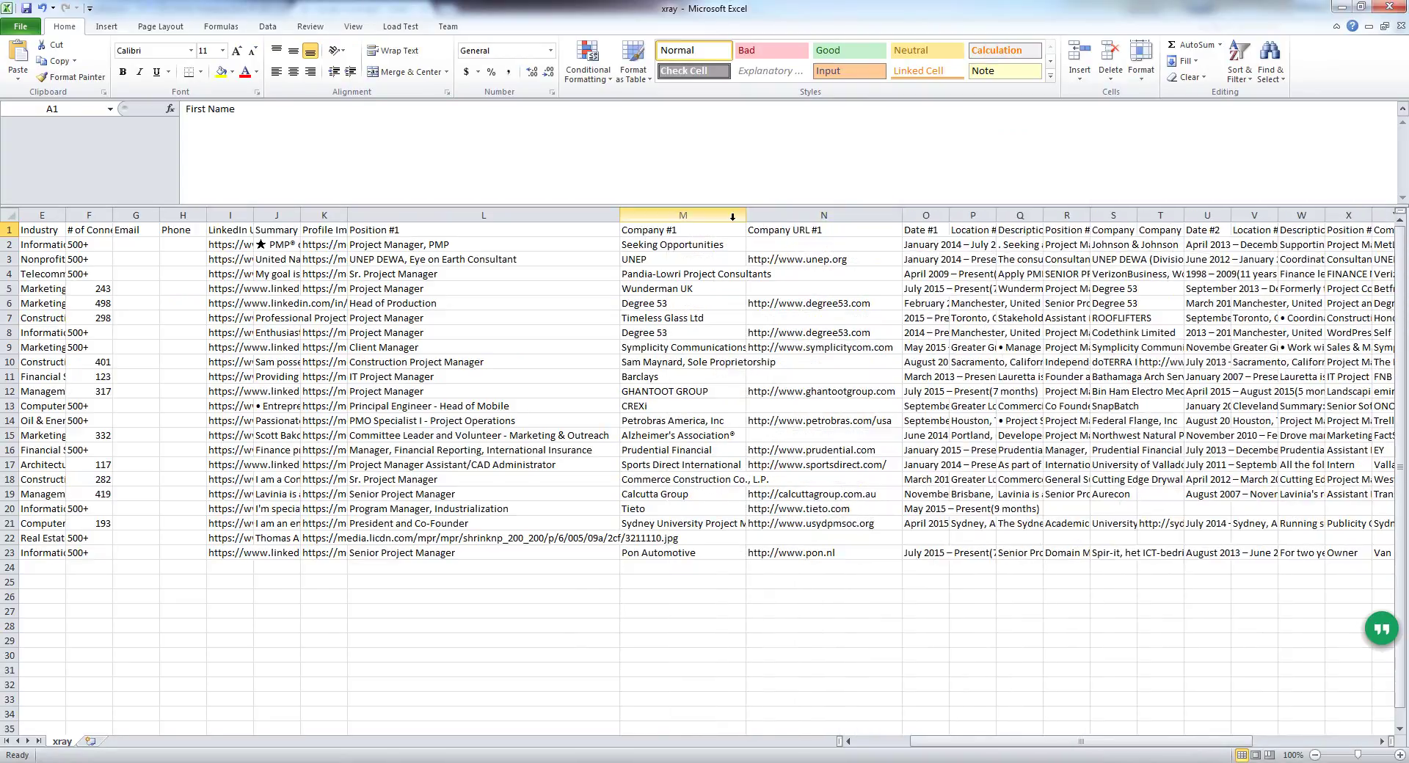
pyautogui.moveTo(746, 213); pyautogui.dragTo(816, 210)
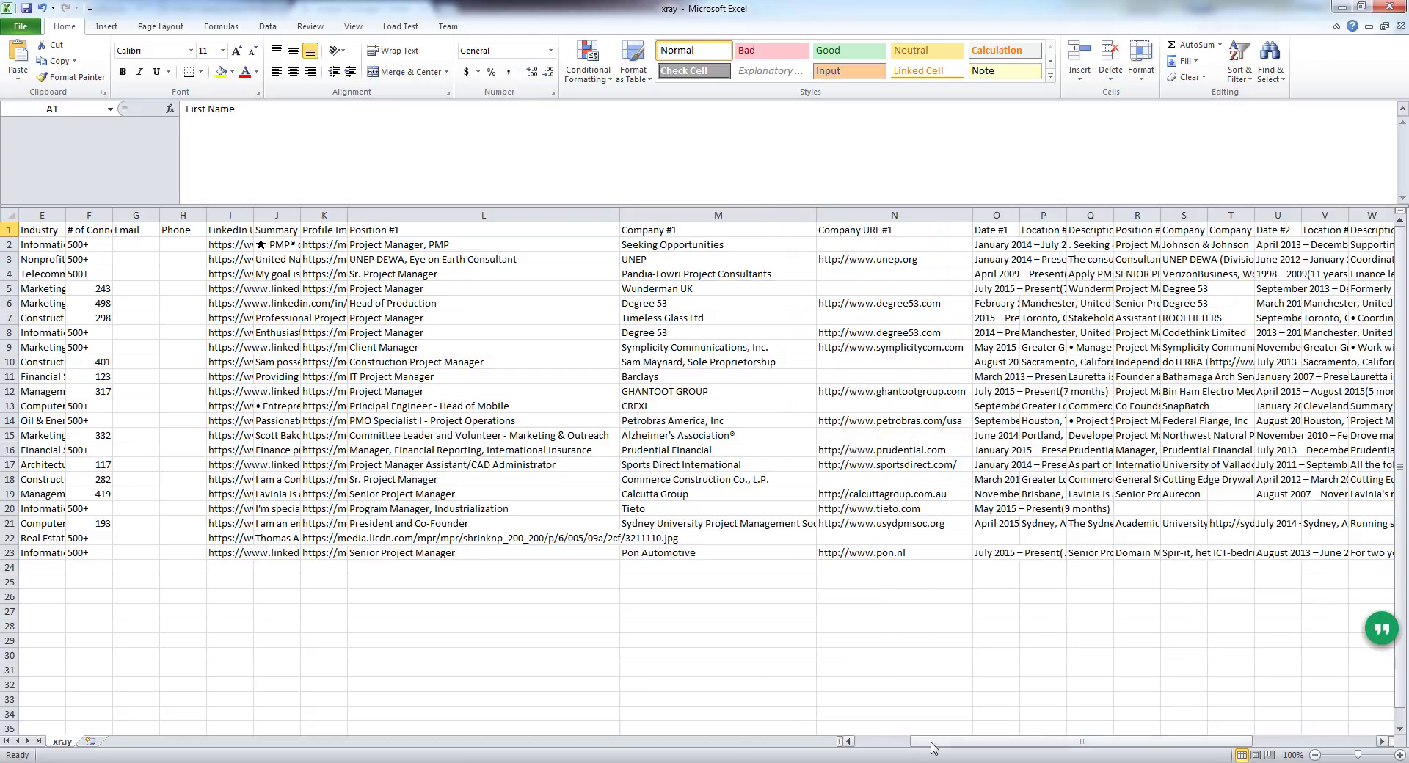
pyautogui.moveTo(932, 747)
pyautogui.mouseDown()
pyautogui.moveTo(877, 747)
pyautogui.moveTo(1051, 676)
pyautogui.mouseUp()
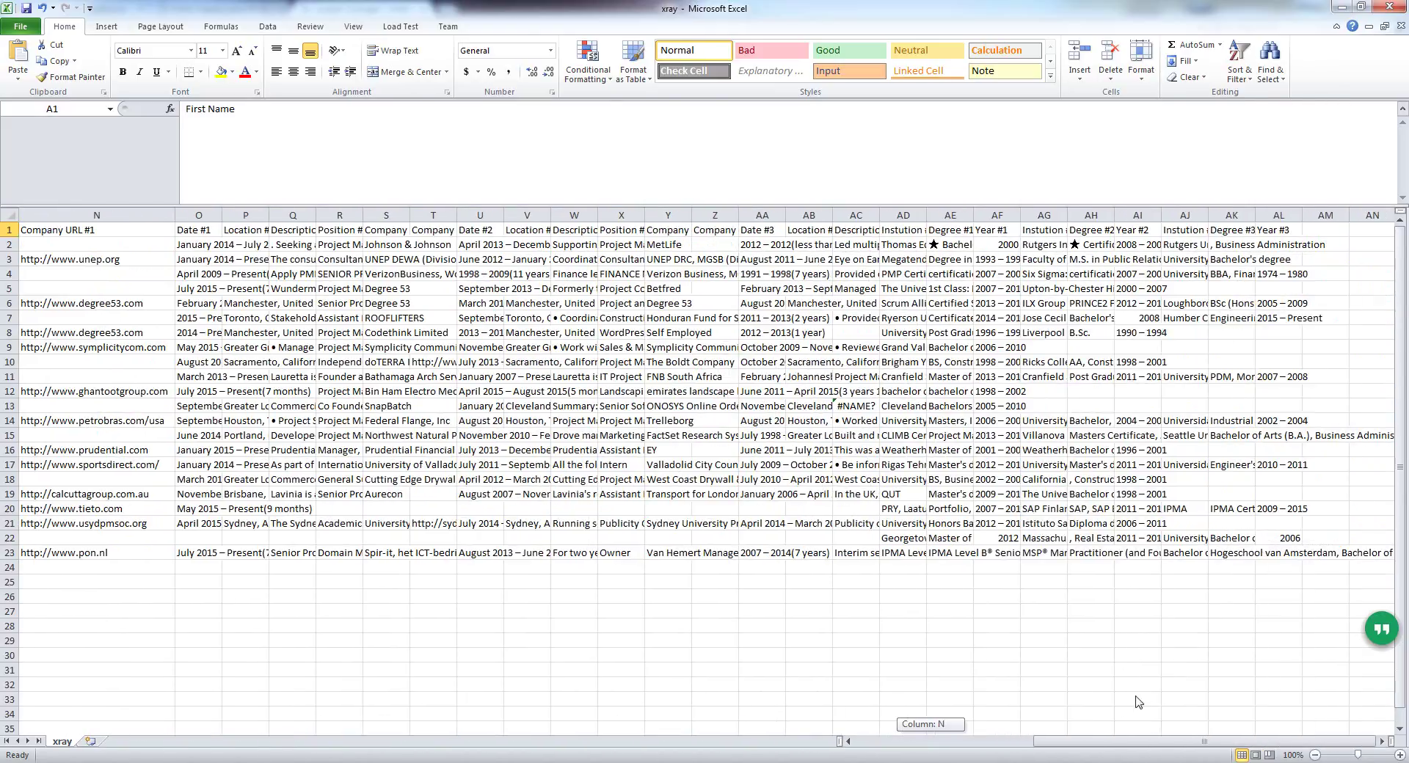
pyautogui.moveTo(1098, 668)
pyautogui.mouseDown()
pyautogui.moveTo(914, 761)
pyautogui.moveTo(861, 760)
pyautogui.mouseUp()
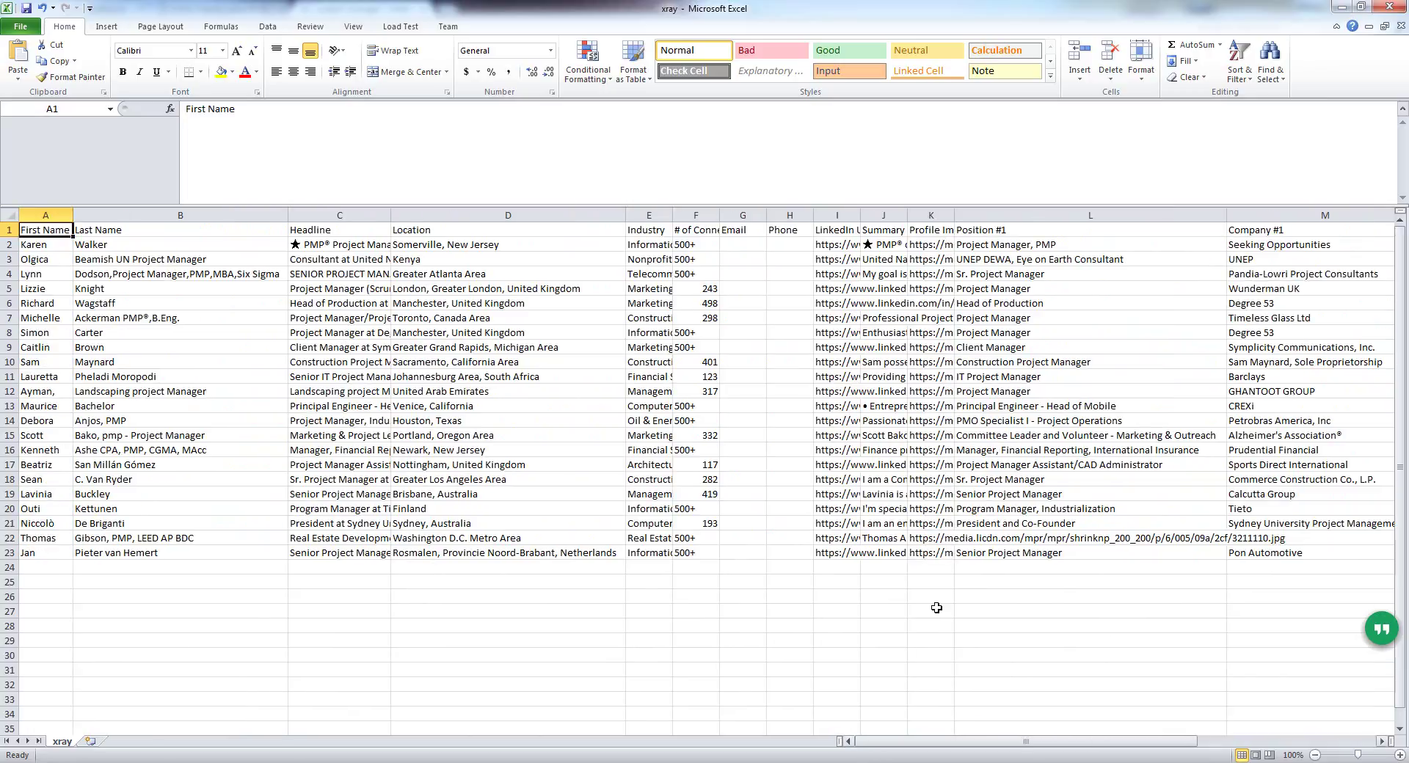
pyautogui.click(1391, 9)
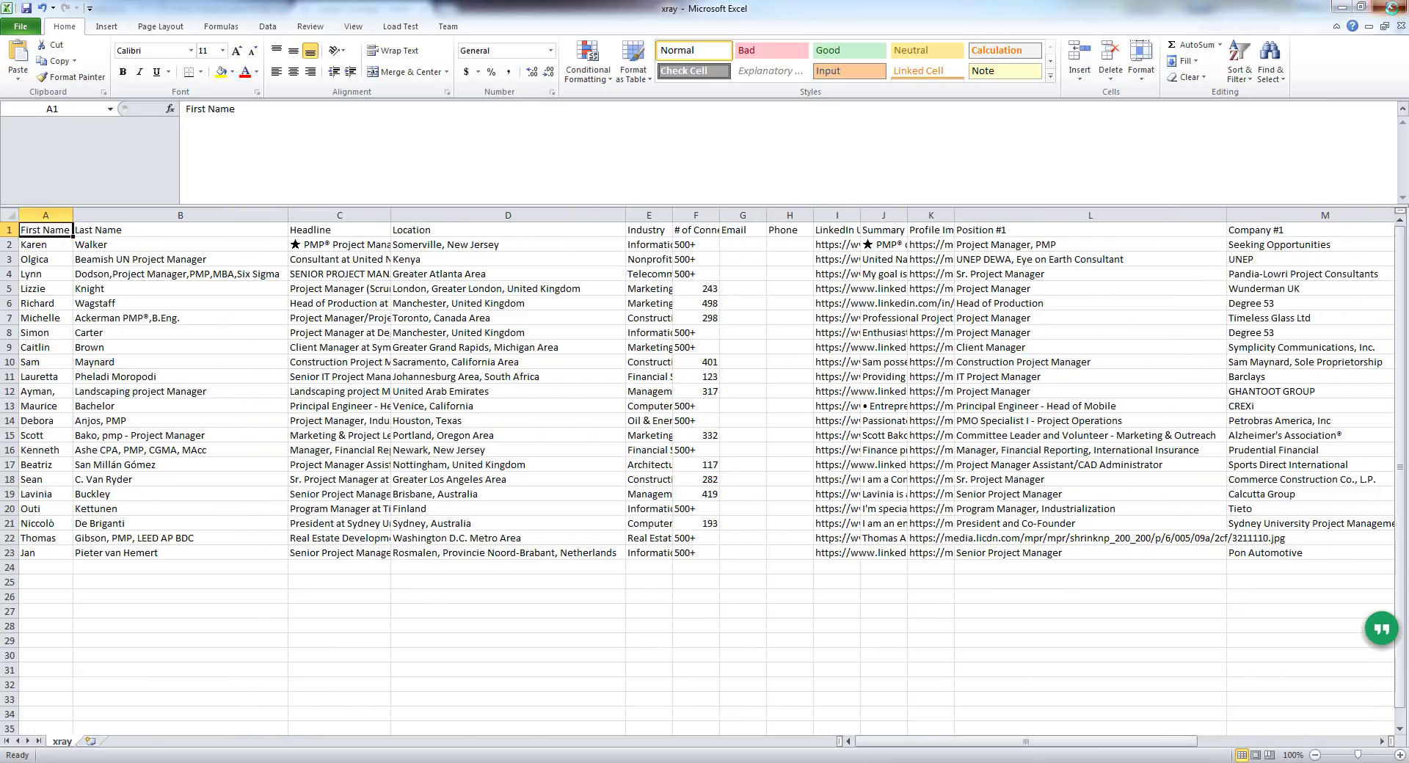